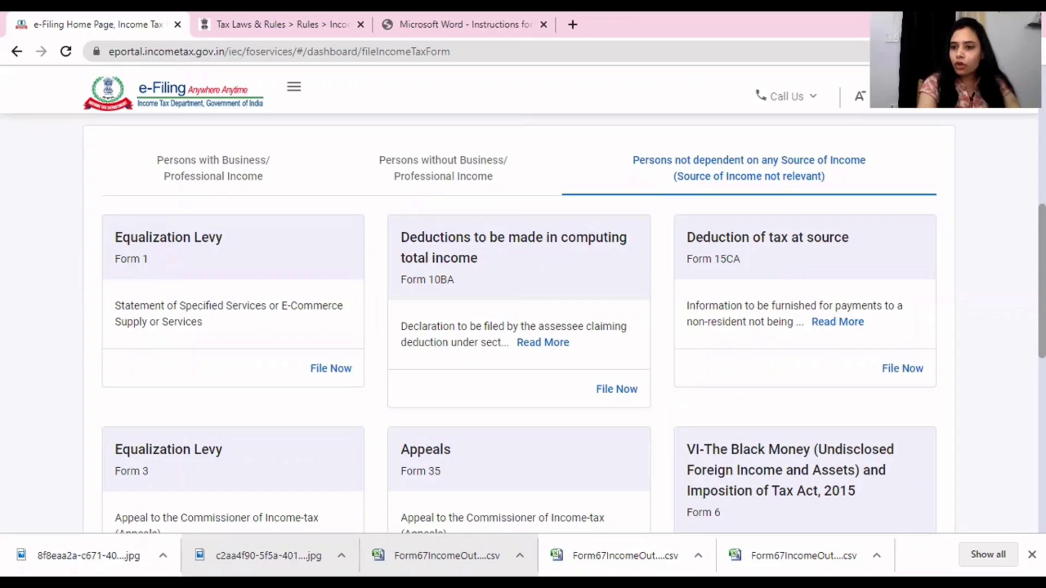
Step: Start filing Form 67, the statement of income from a country or specified territory outside India
scroll(1004, 380, down, 7)
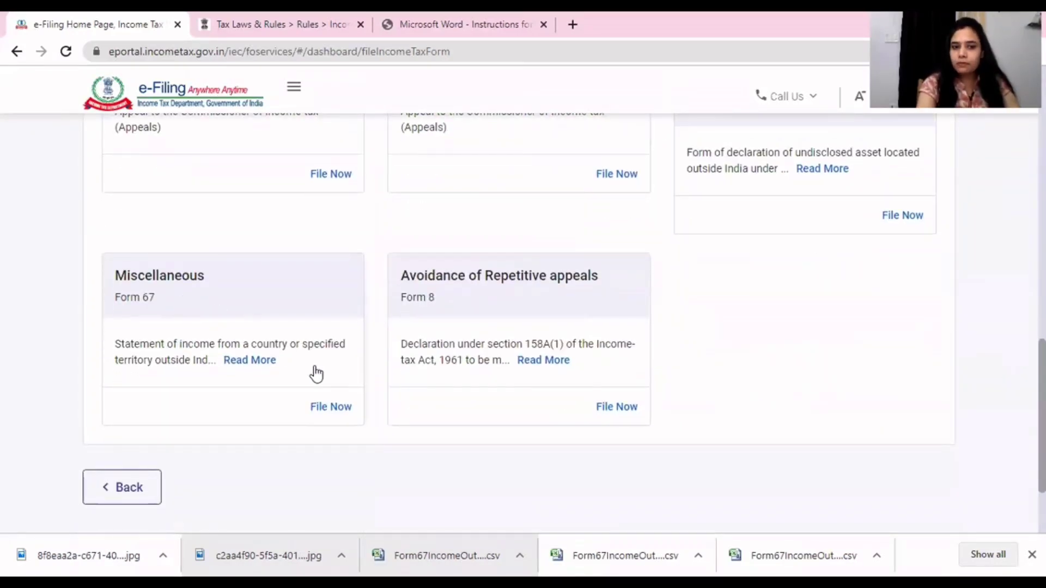
mouse_move(262, 369)
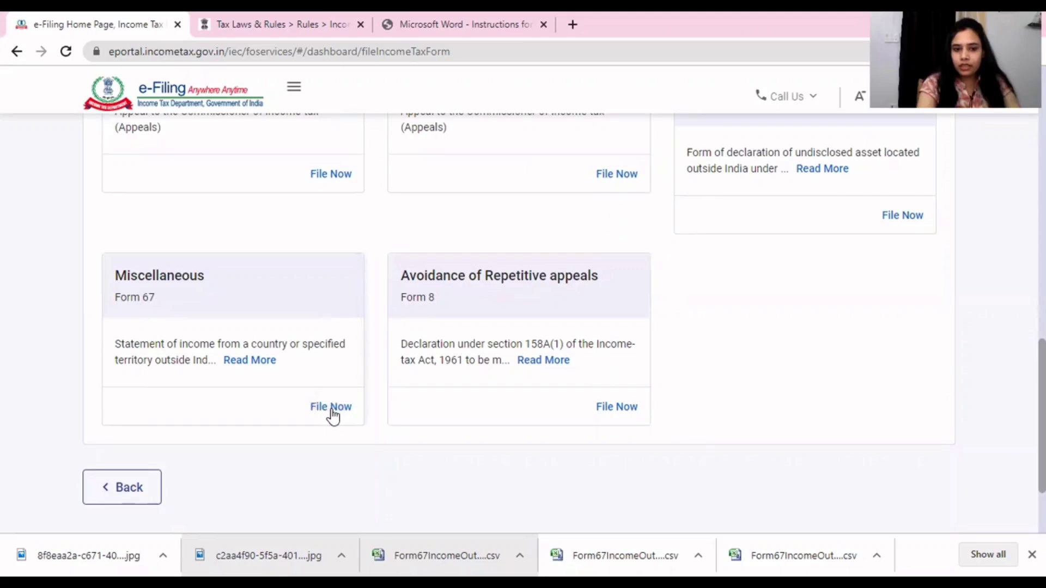
click(332, 409)
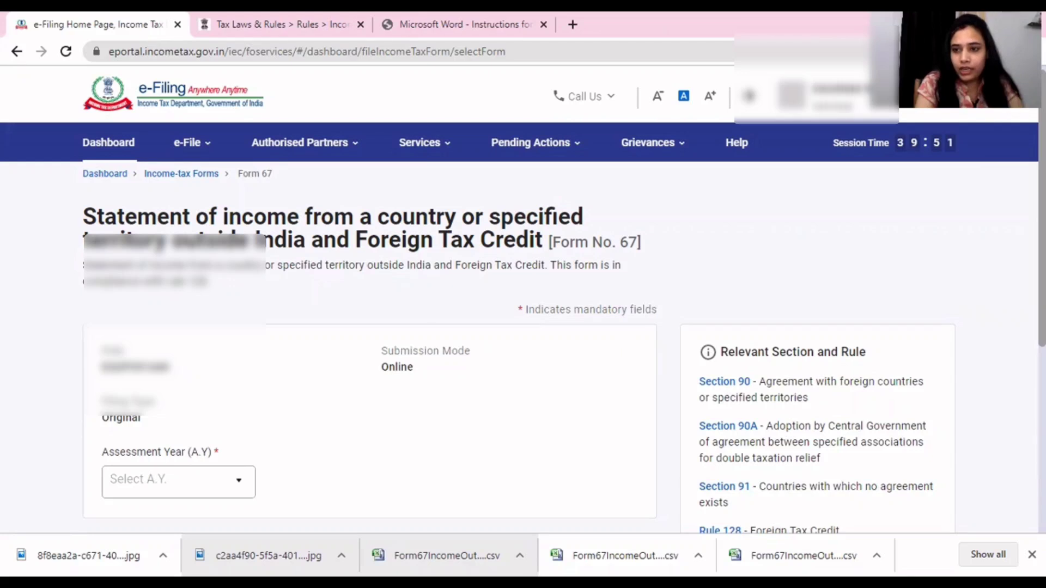
Step: Choose assessment year 2021-22 for Form 67 and continue past the instructions to the form's section list
scroll(751, 275, down, 2)
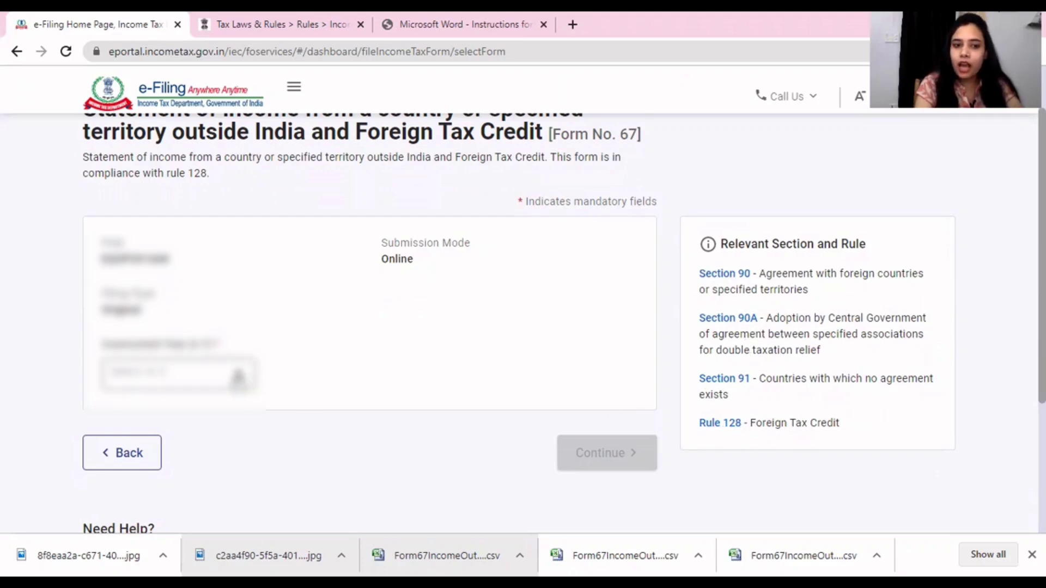
click(235, 375)
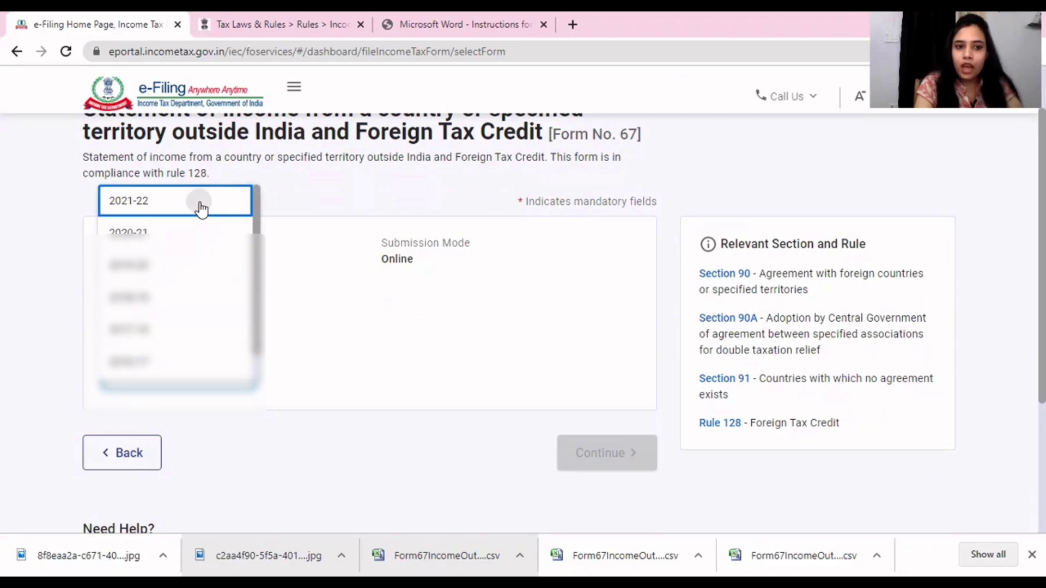
click(203, 205)
click(577, 459)
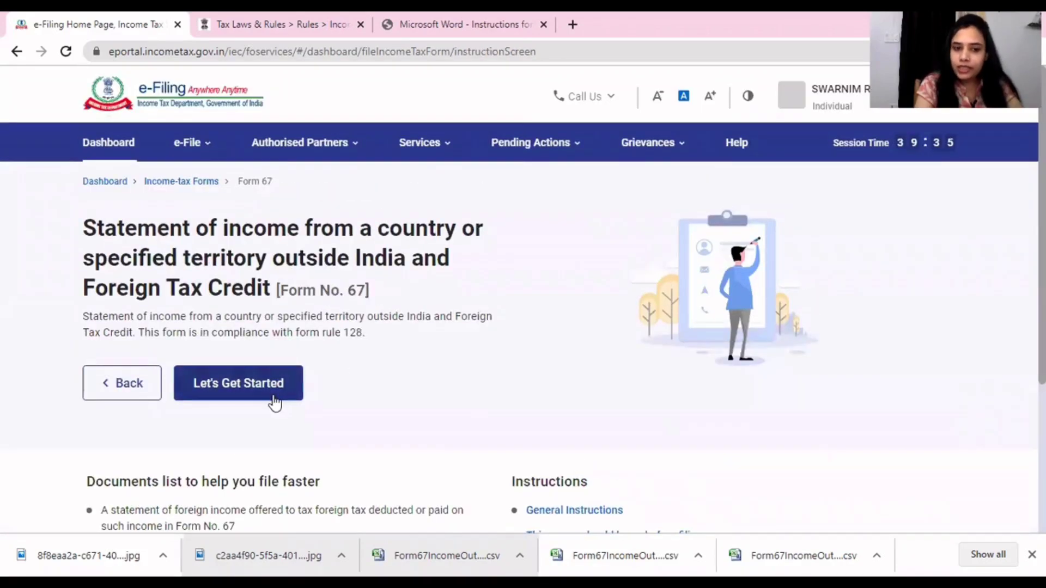
click(274, 398)
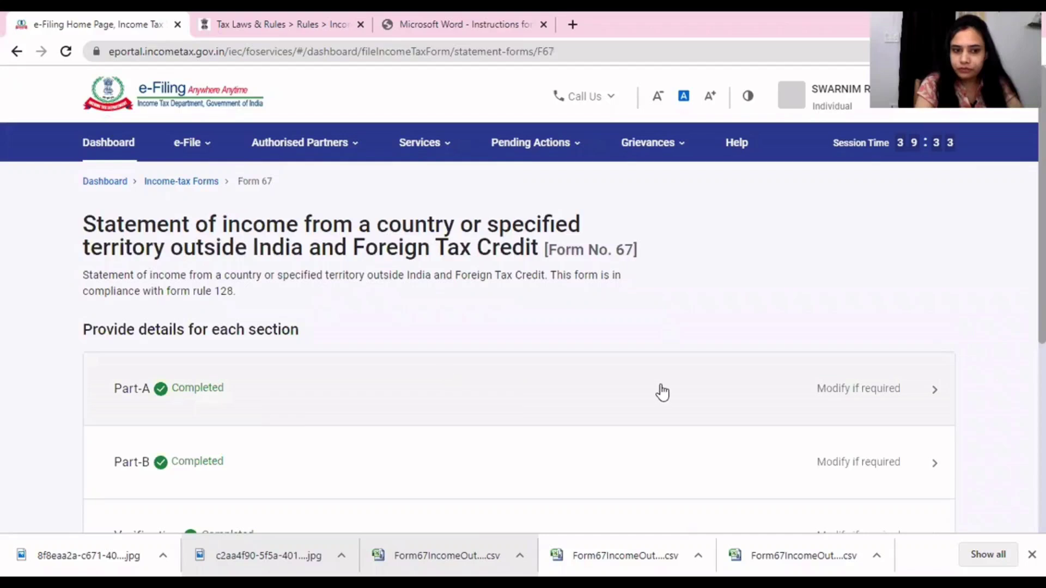
Step: Open Part-A and bring up the United States Of America dividend record for editing
scroll(523, 326, down, 3)
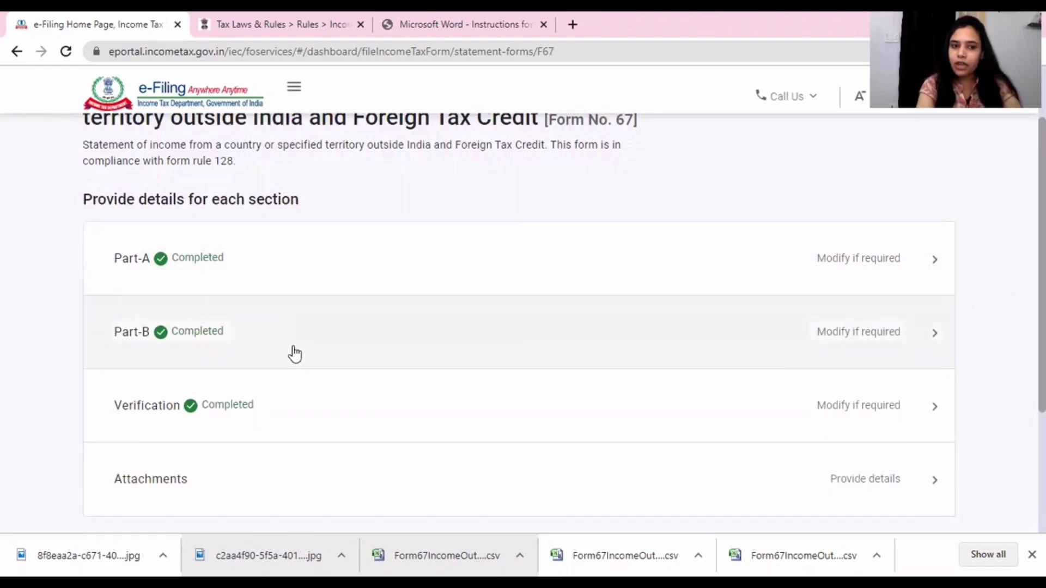
click(147, 263)
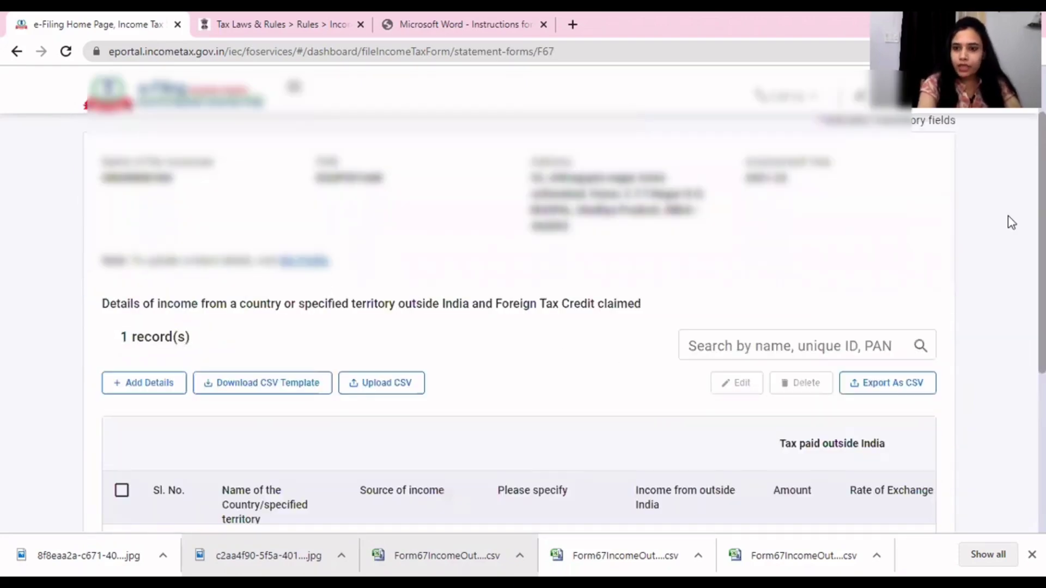
scroll(518, 327, down, 1)
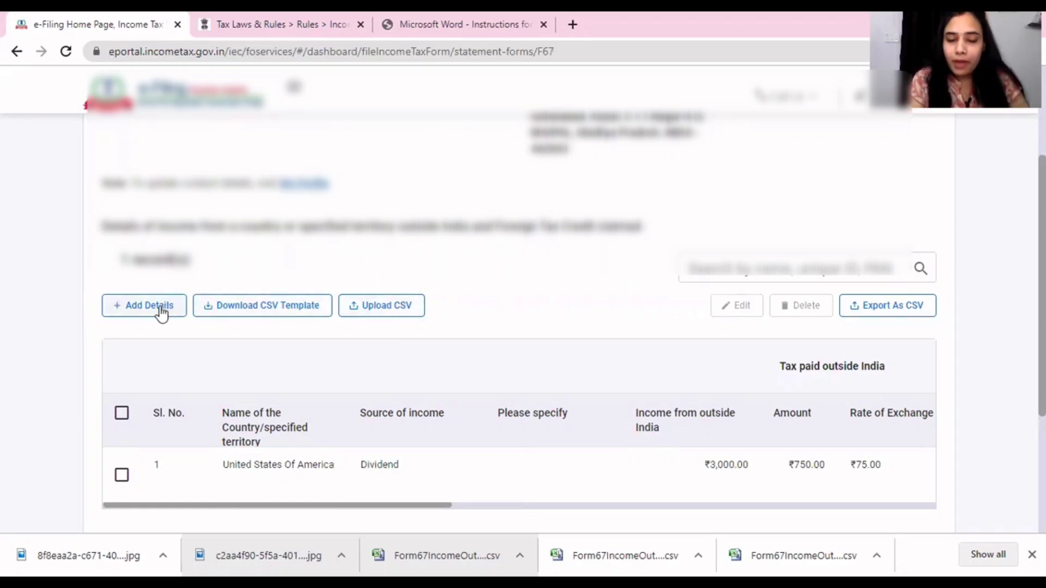
click(122, 477)
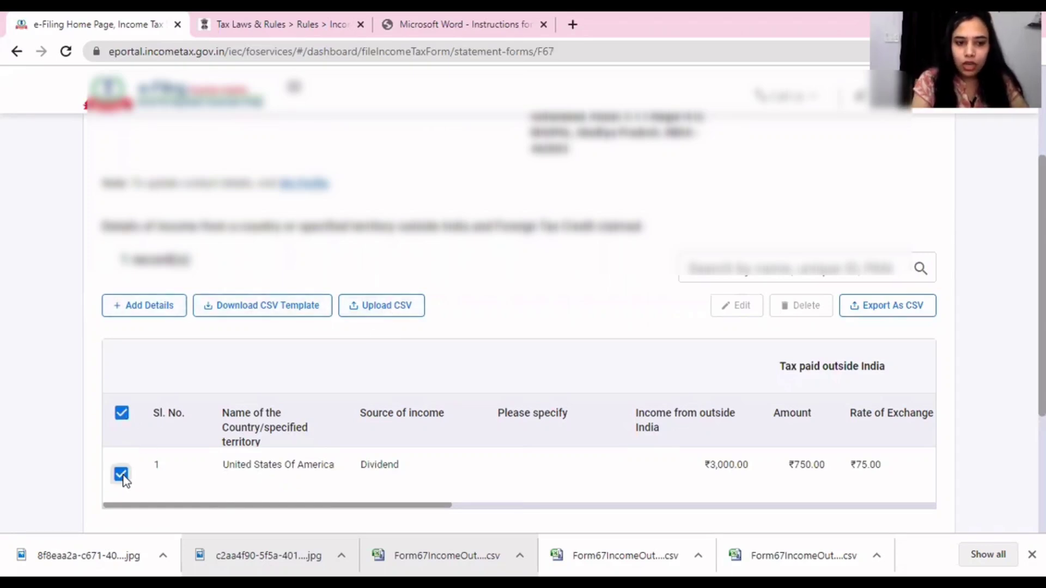
click(732, 308)
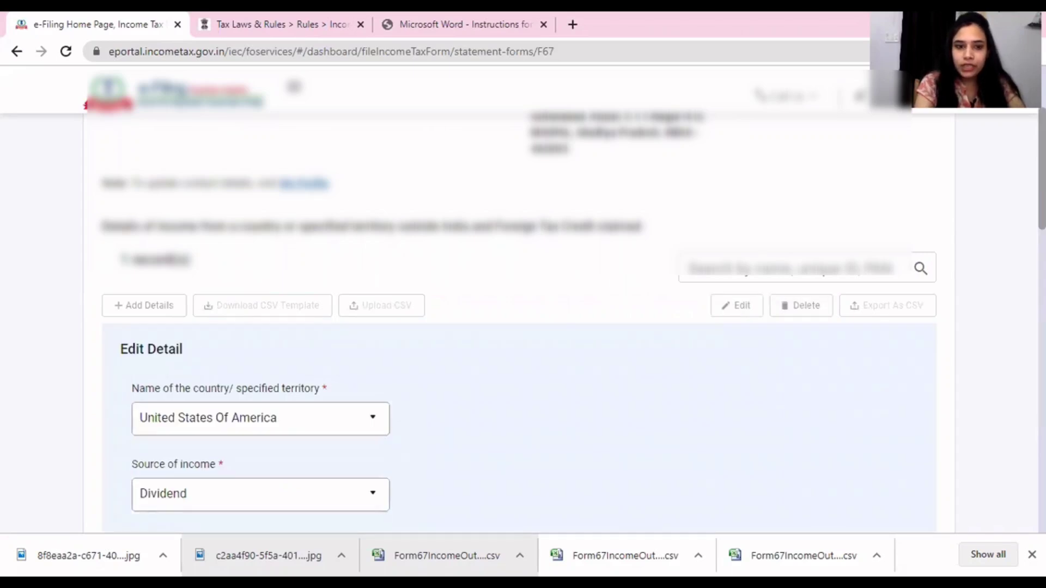
Step: Look through the source of income options for the United States Of America record and choose Dividend
scroll(523, 321, down, 3)
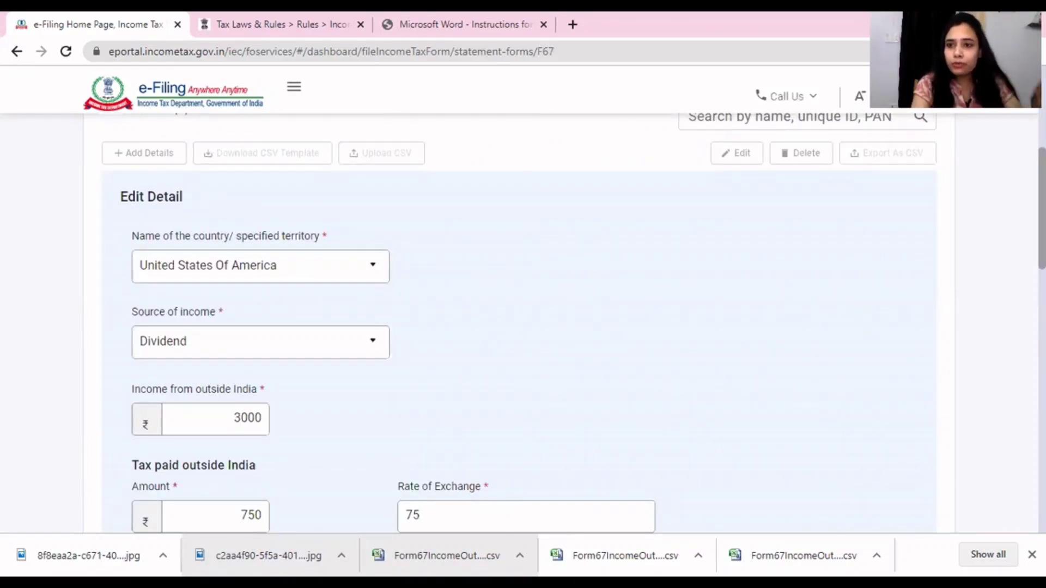
scroll(523, 321, down, 1)
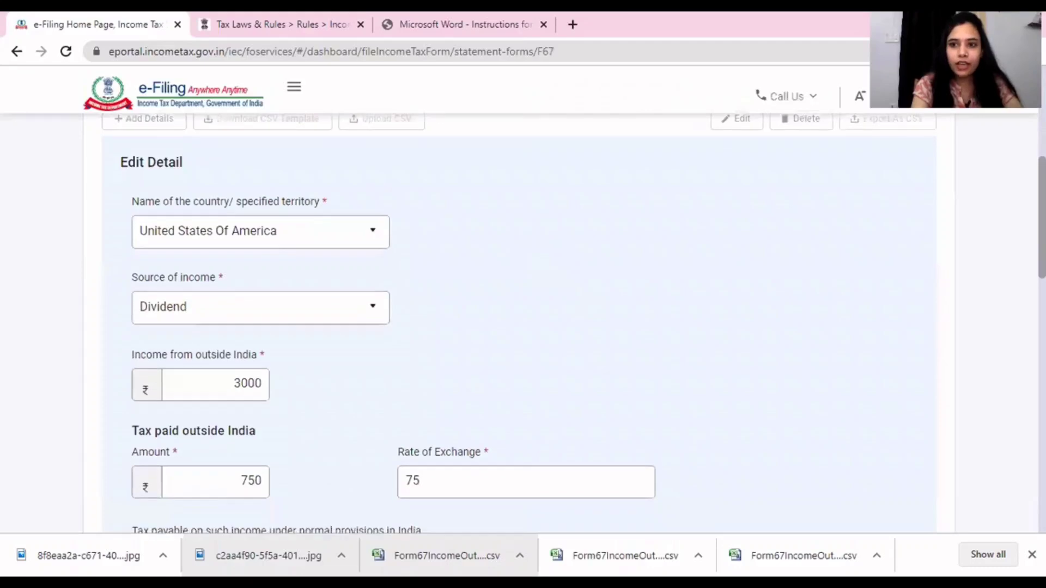
scroll(523, 321, down, 1)
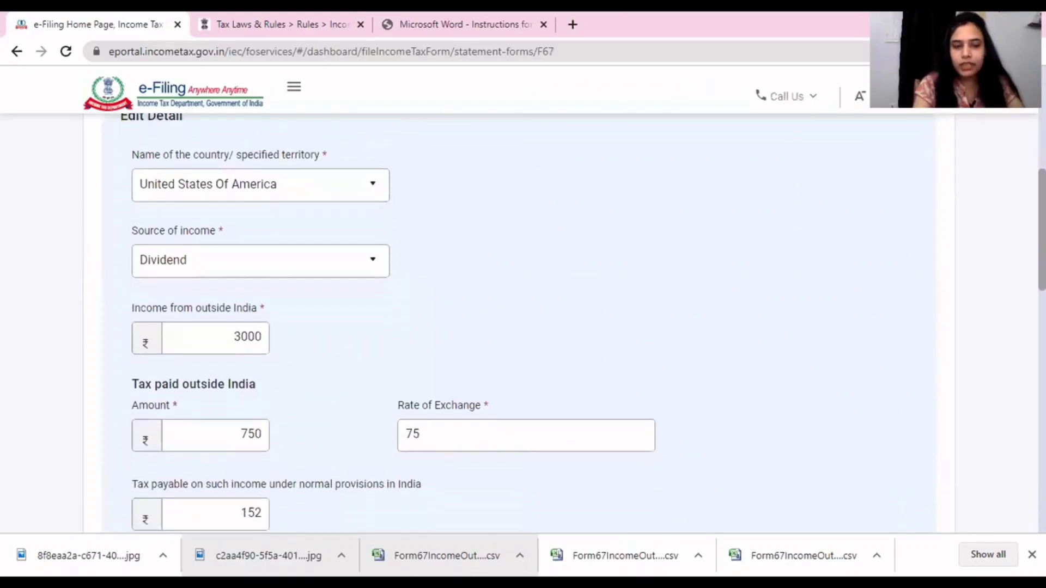
click(380, 274)
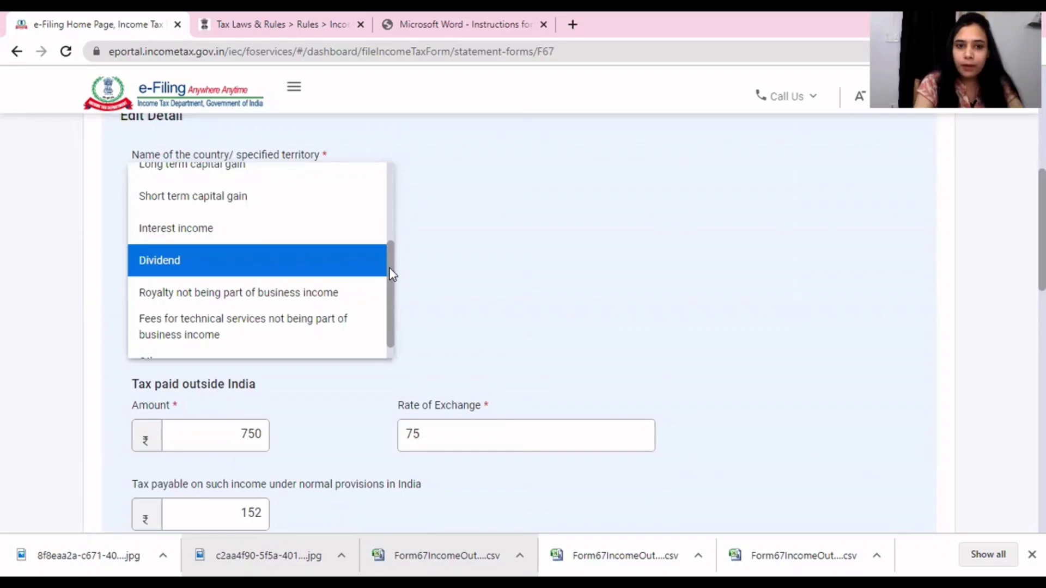
mouse_move(390, 274)
mouse_down()
mouse_move(386, 212)
mouse_move(383, 273)
mouse_up()
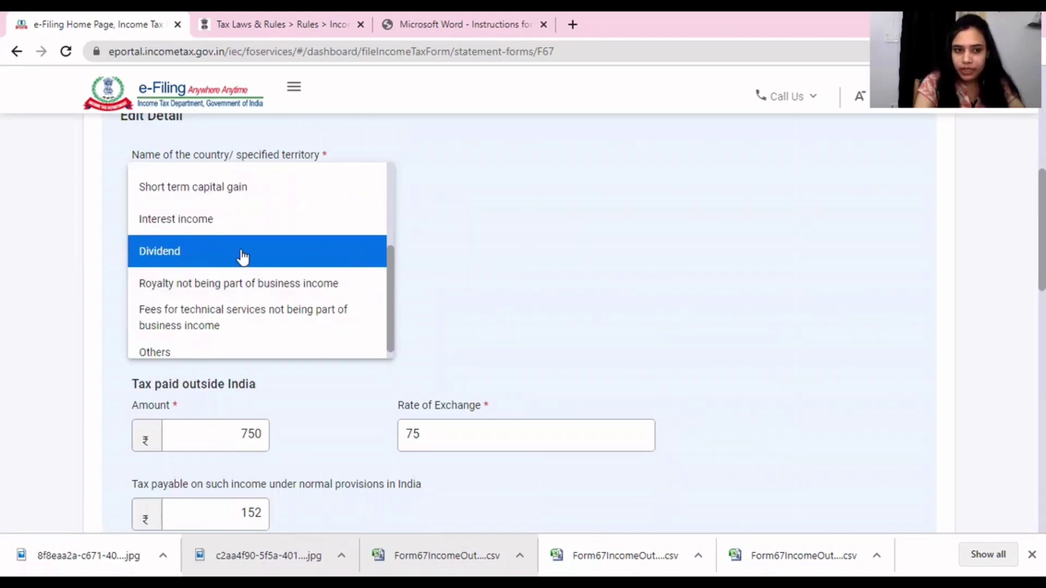
click(164, 263)
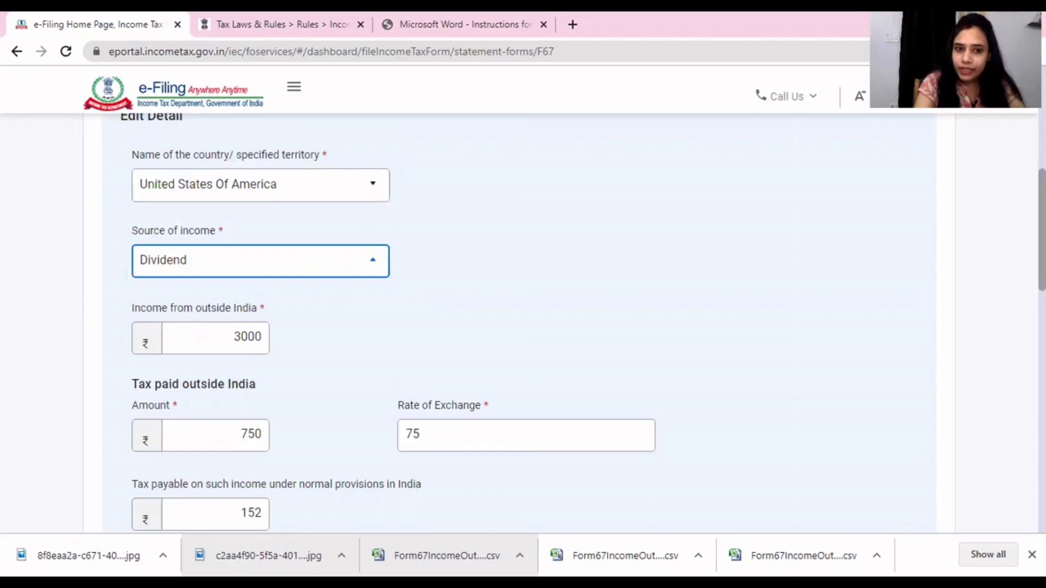
Step: Review the record's foreign income, tax paid, Double Taxation Avoidance Agreement and credit claimed fields, and save the record
scroll(437, 298, down, 2)
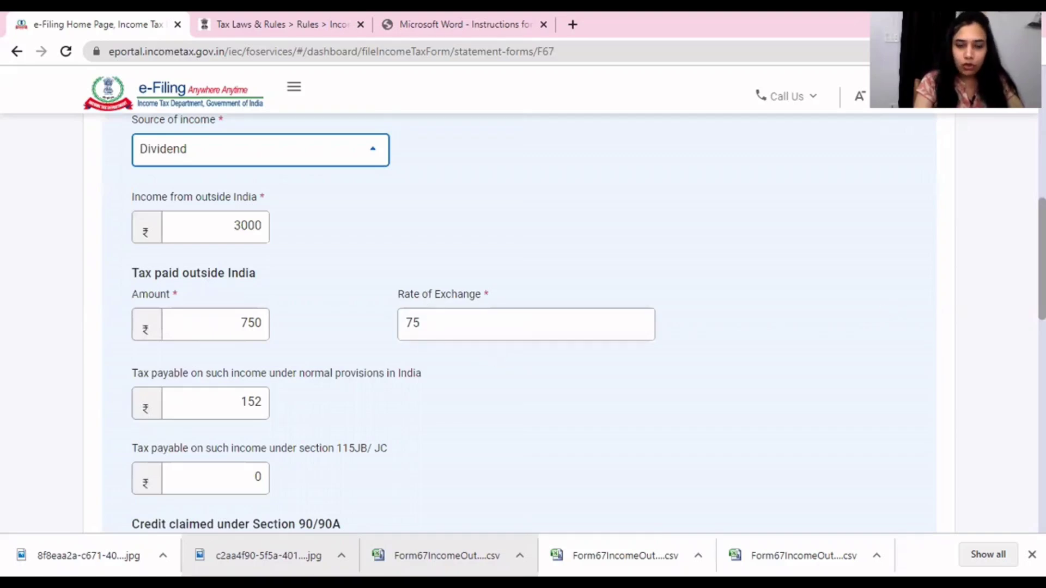
scroll(537, 264, down, 2)
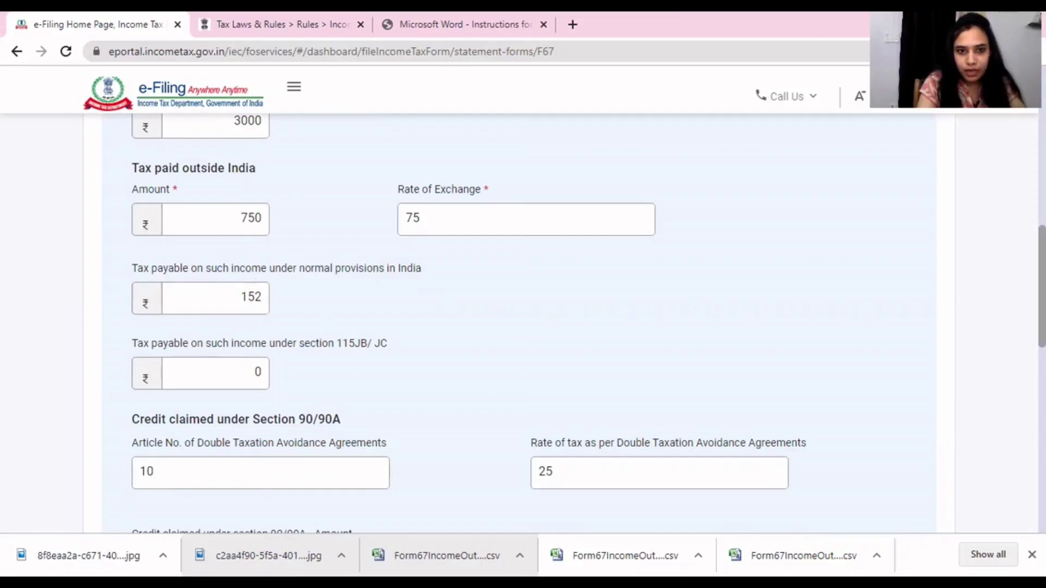
scroll(469, 324, up, 1)
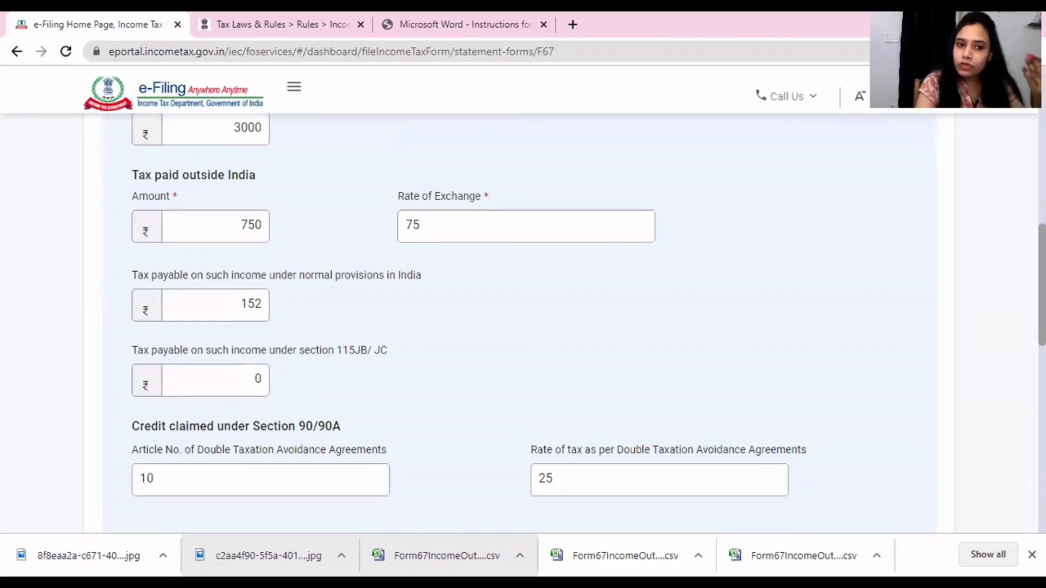
scroll(940, 275, down, 3)
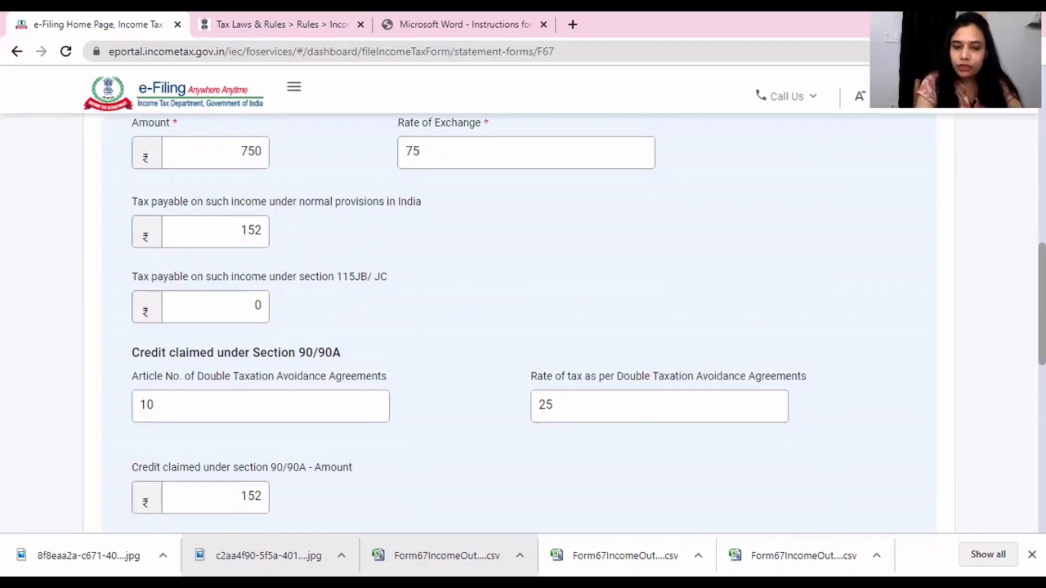
scroll(943, 327, down, 2)
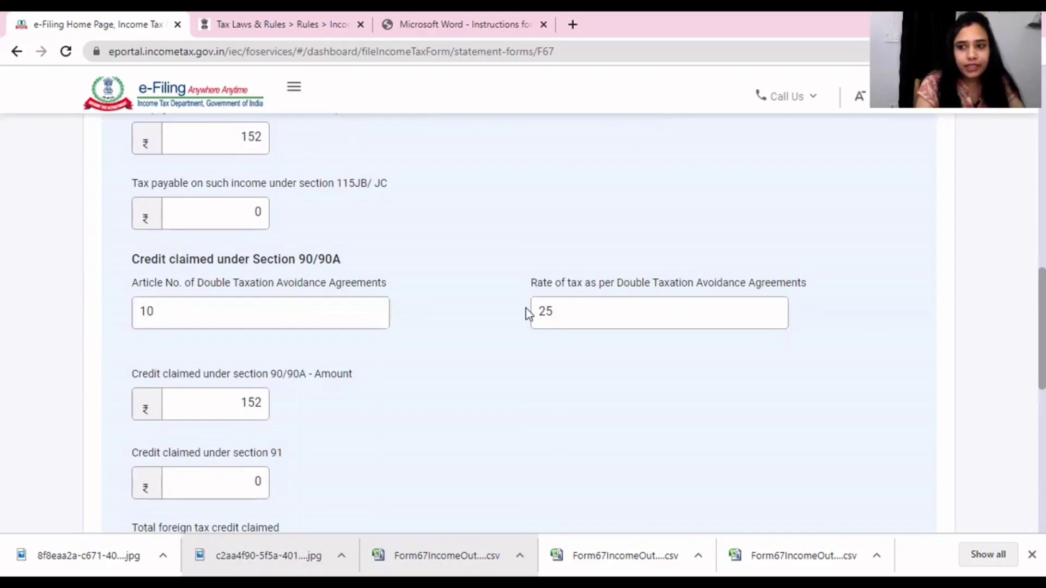
scroll(523, 327, up, 4)
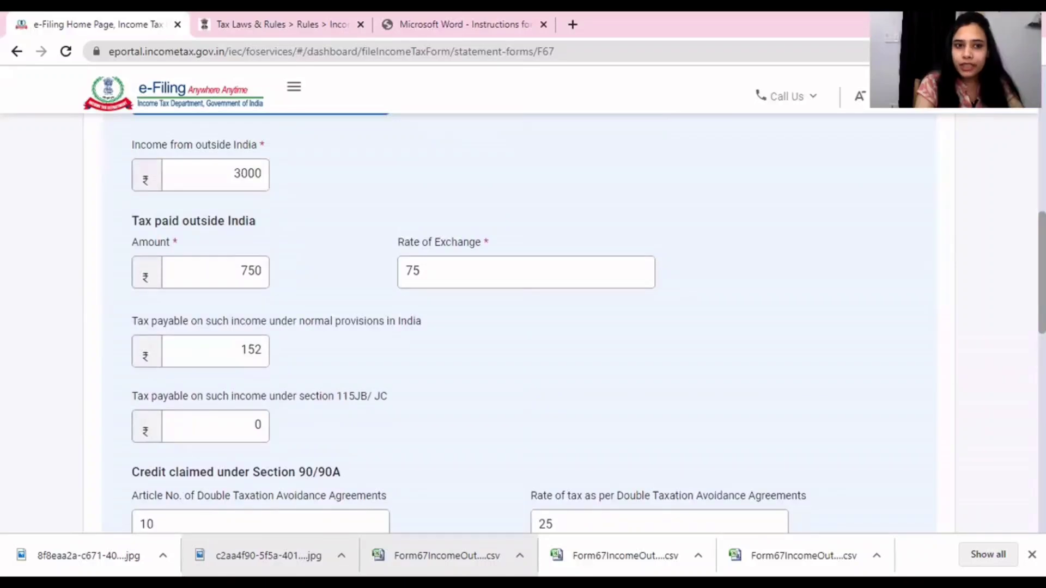
scroll(523, 326, up, 3)
scroll(523, 327, down, 6)
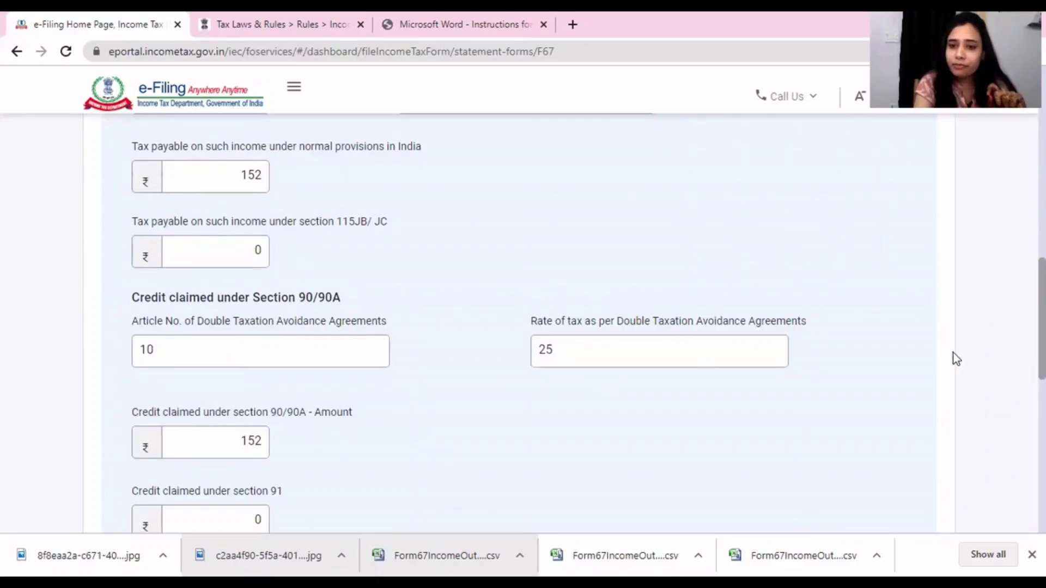
scroll(684, 288, down, 2)
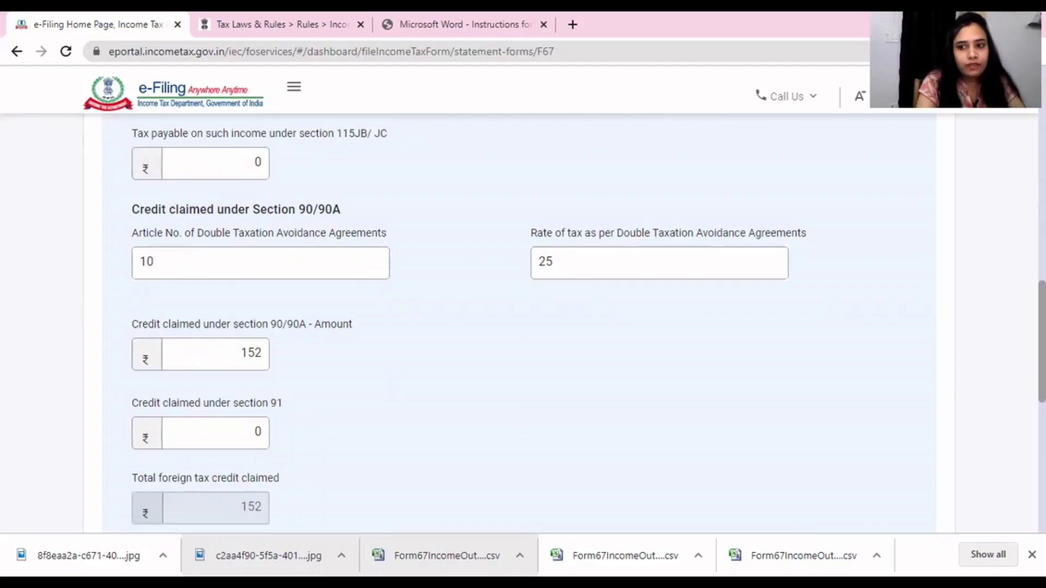
scroll(523, 327, down, 3)
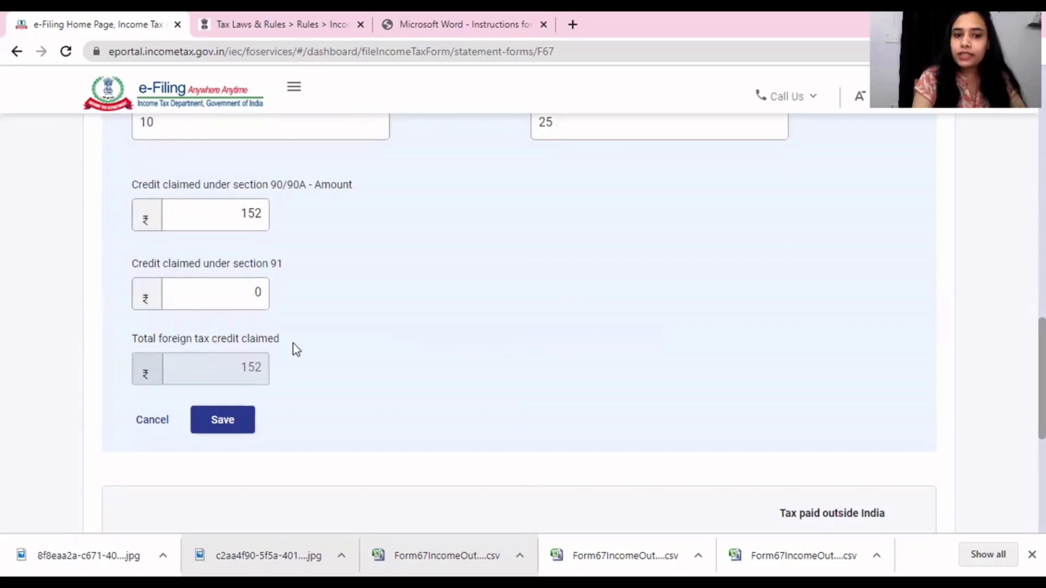
click(243, 421)
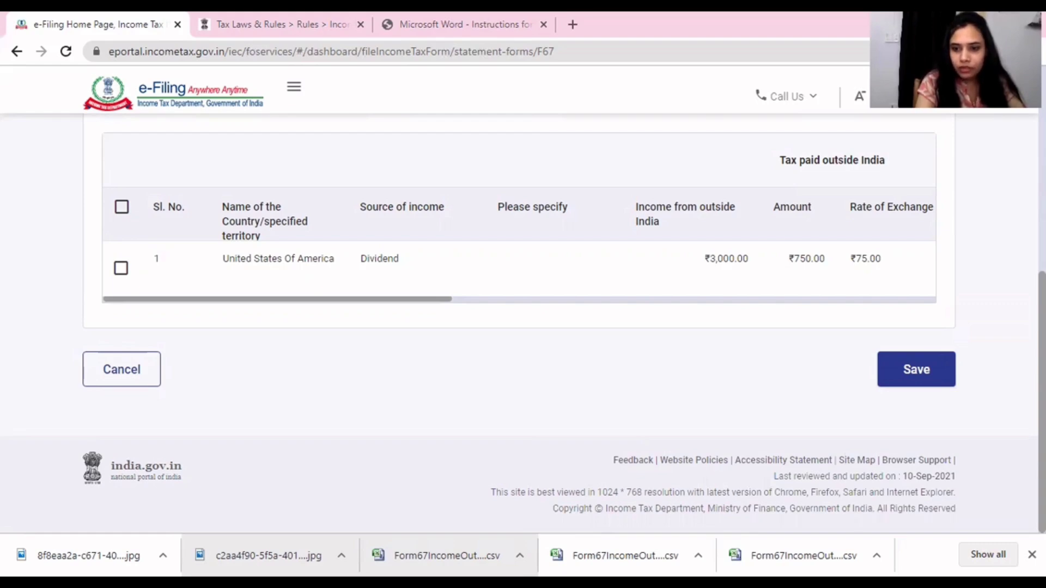
Step: Switch to the exported Form67IncomeOutsideIndiaDetails sheet in Excel and go to cell A1
key(alt+Tab)
key(Left)
key(Left)
key(Left)
key(Left)
key(Left)
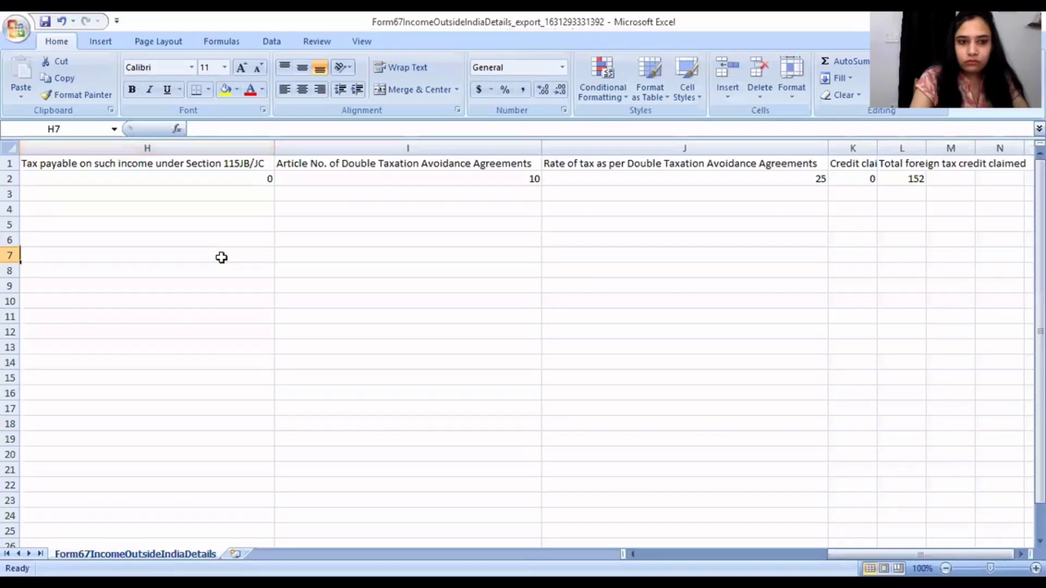
key(Left)
key(Left)
key(Up)
key(Up)
key(Up)
key(Up)
key(Up)
key(Up)
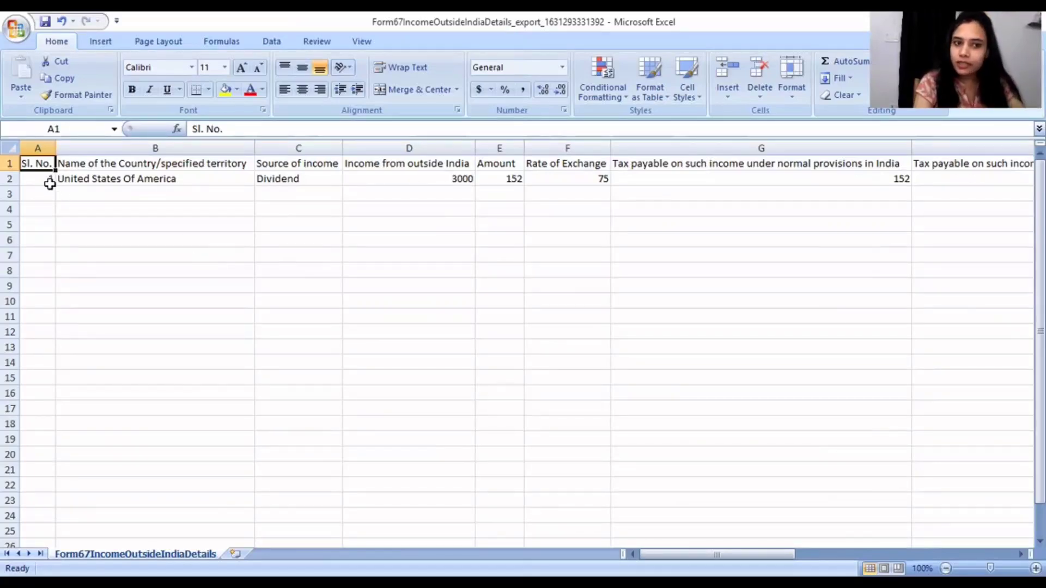
Step: Check the exported United States Of America record's country, source of income, foreign income, amount and rate of exchange columns
click(123, 176)
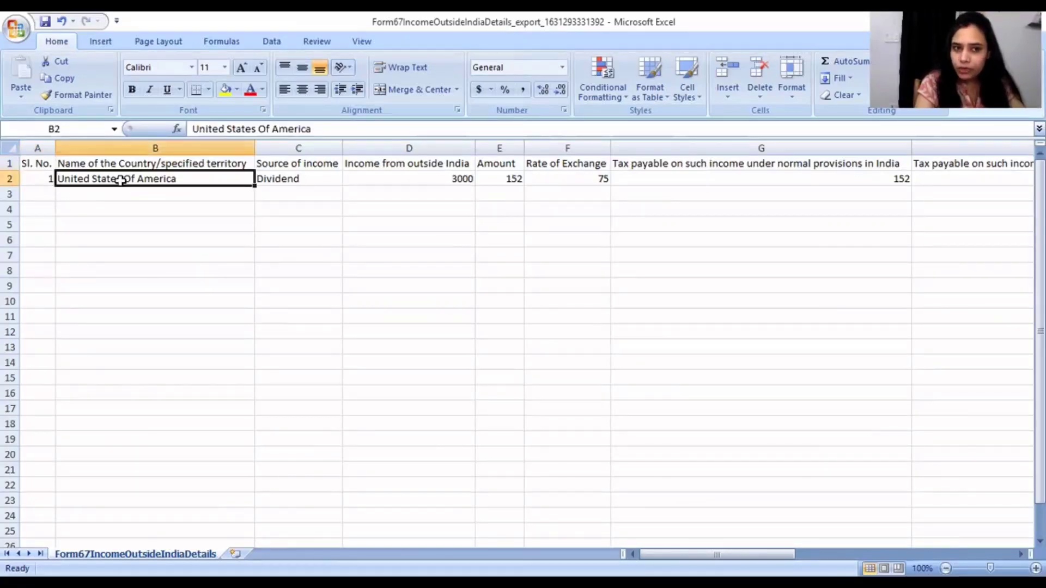
click(293, 179)
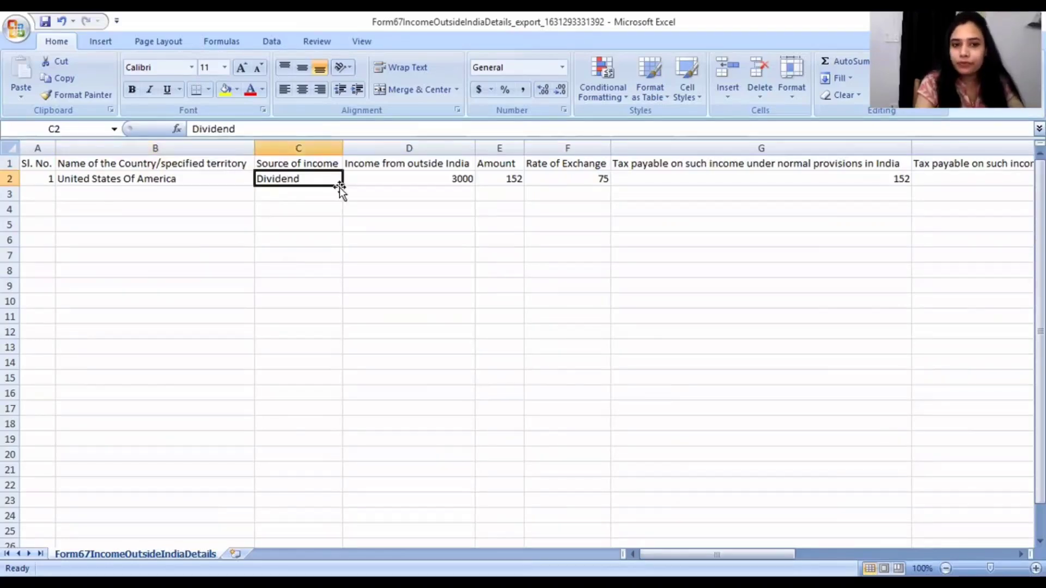
click(408, 178)
click(500, 179)
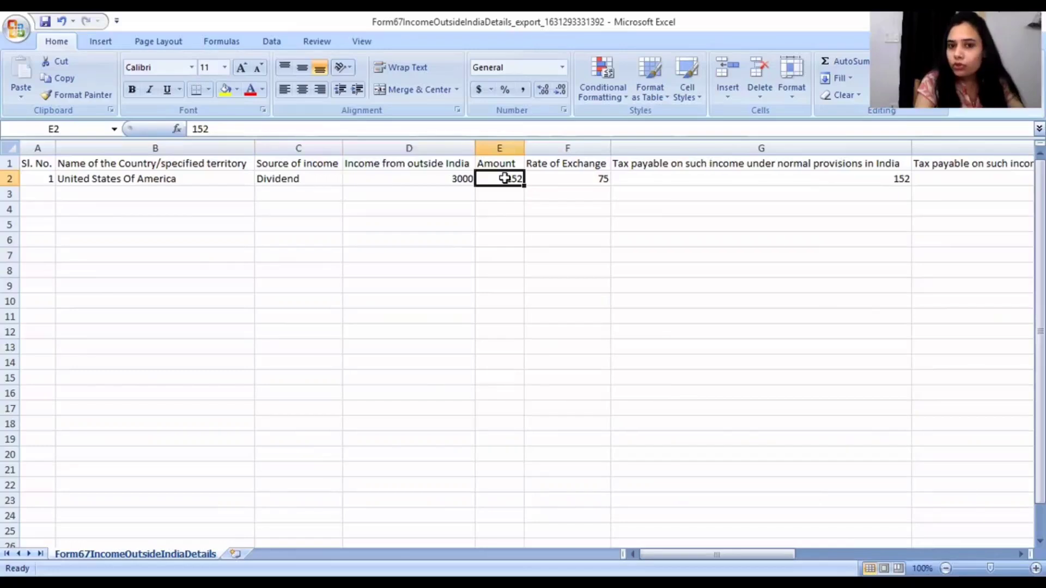
click(510, 162)
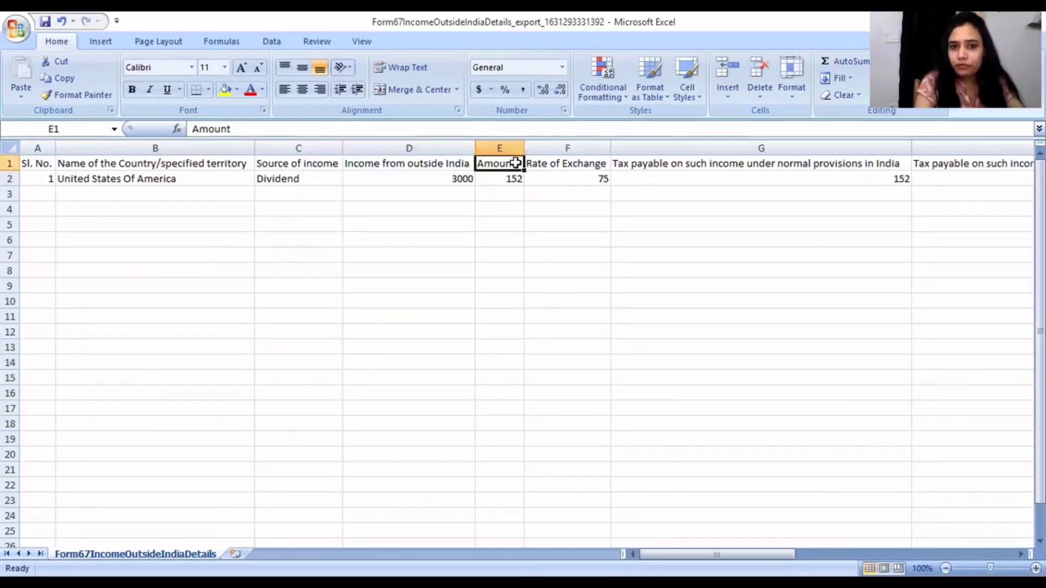
click(566, 166)
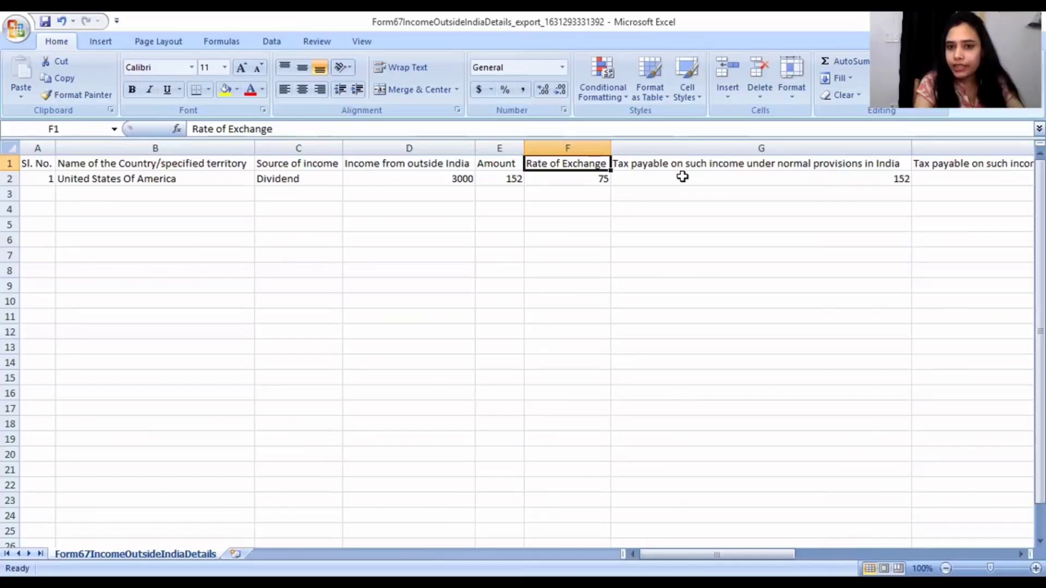
Step: Set the Amount of the United States Of America dividend record to 750 in cell E2
click(510, 177)
text(750)
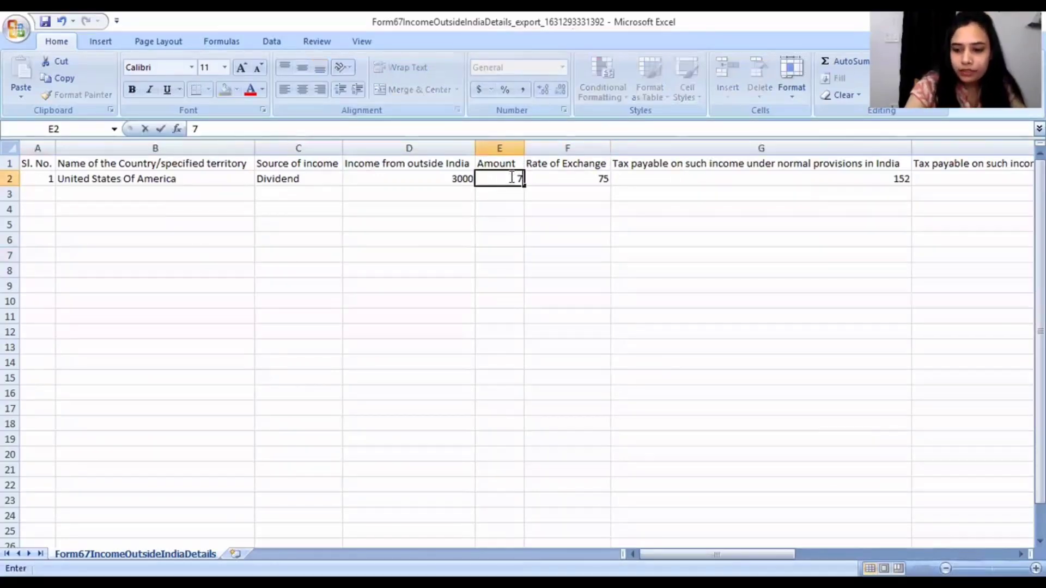
click(640, 247)
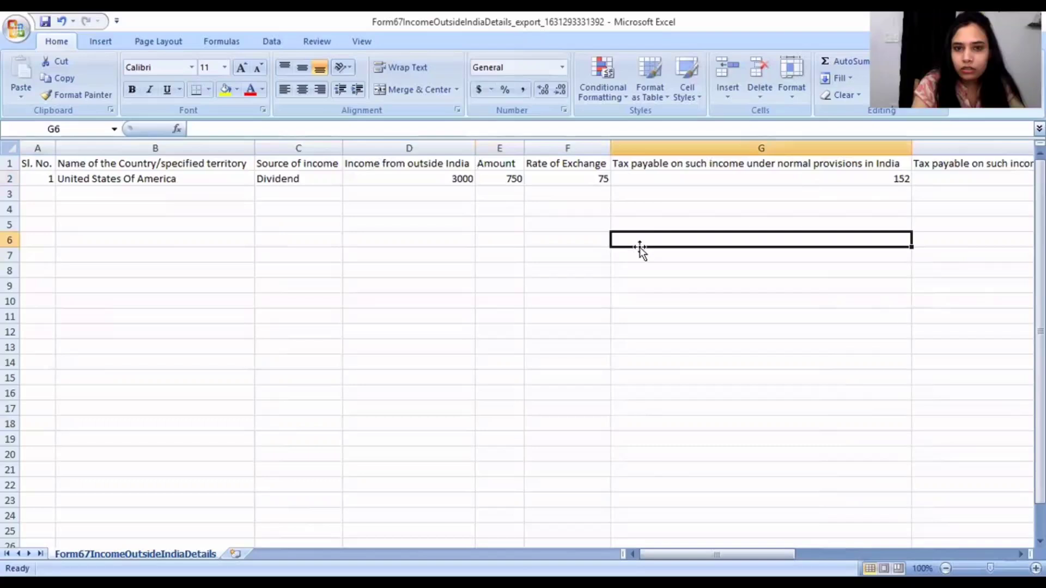
Step: Examine the record's remaining columns, from tax payable under normal provisions and Section 115JB/JC to the treaty article, rate and total credit claimed
click(634, 179)
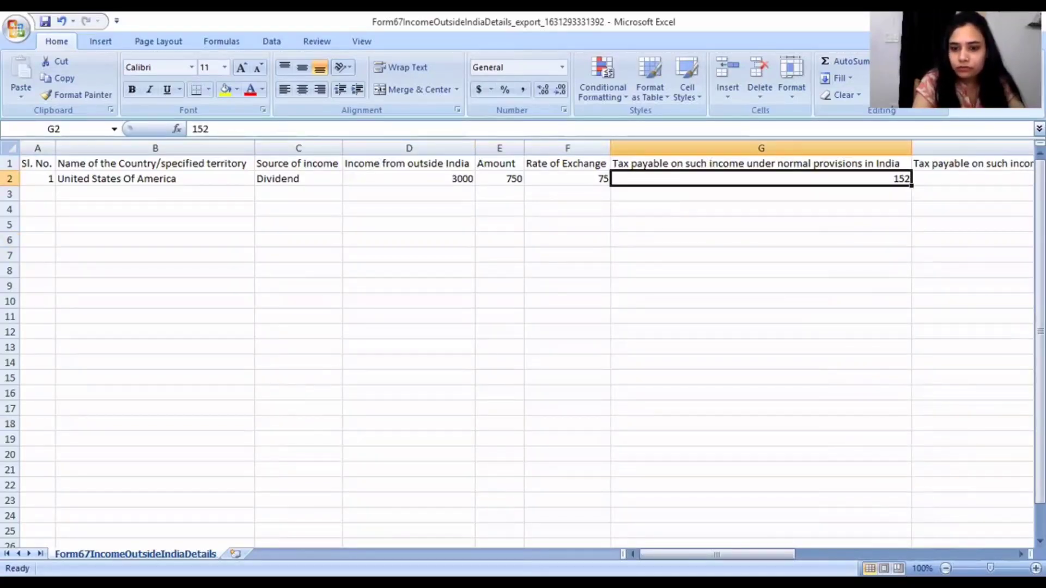
drag(717, 554, 783, 556)
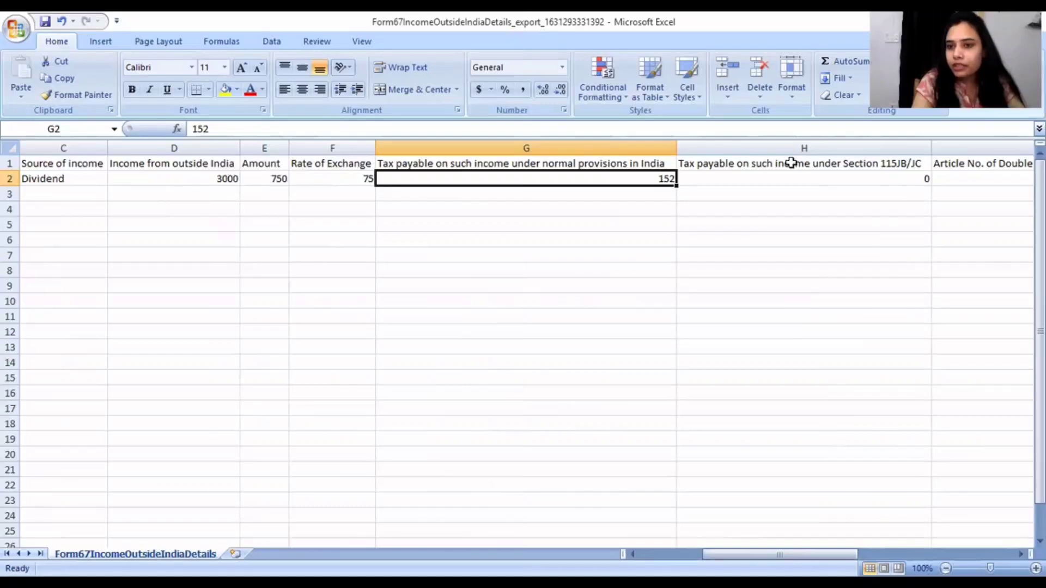
click(847, 163)
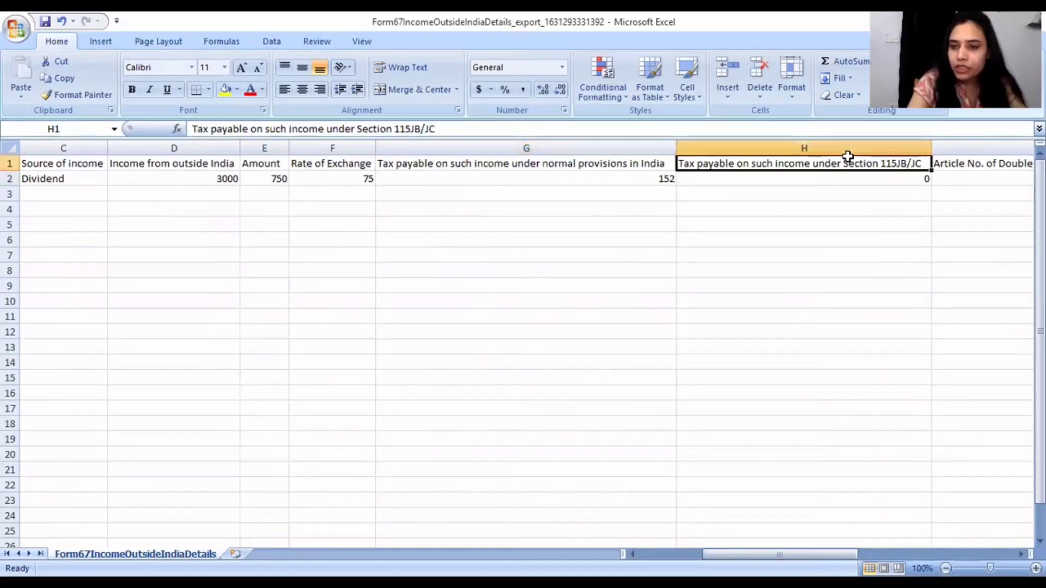
key(Right)
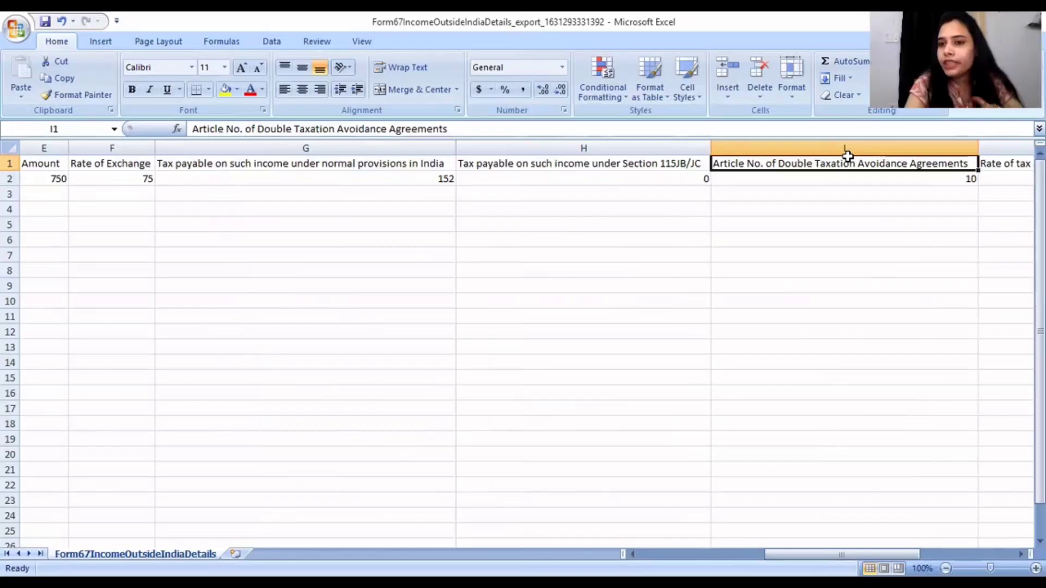
key(Right)
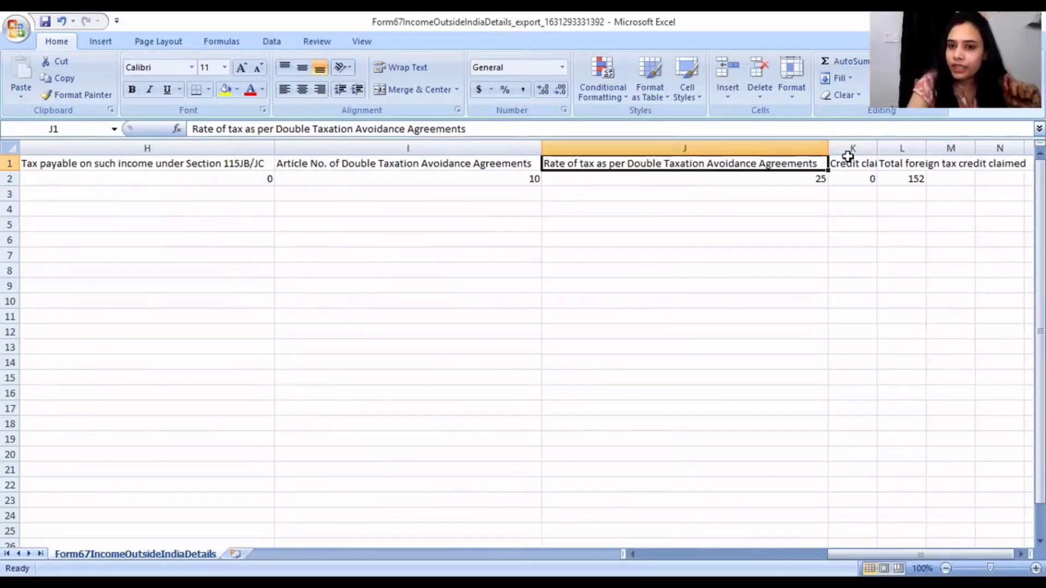
key(Right)
key(Right)
key(Right)
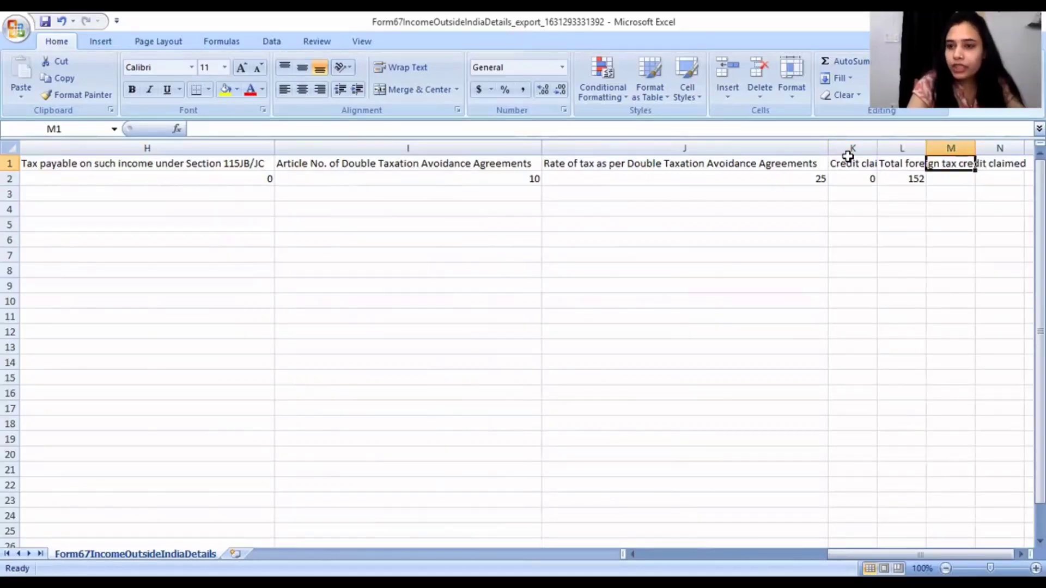
key(Left)
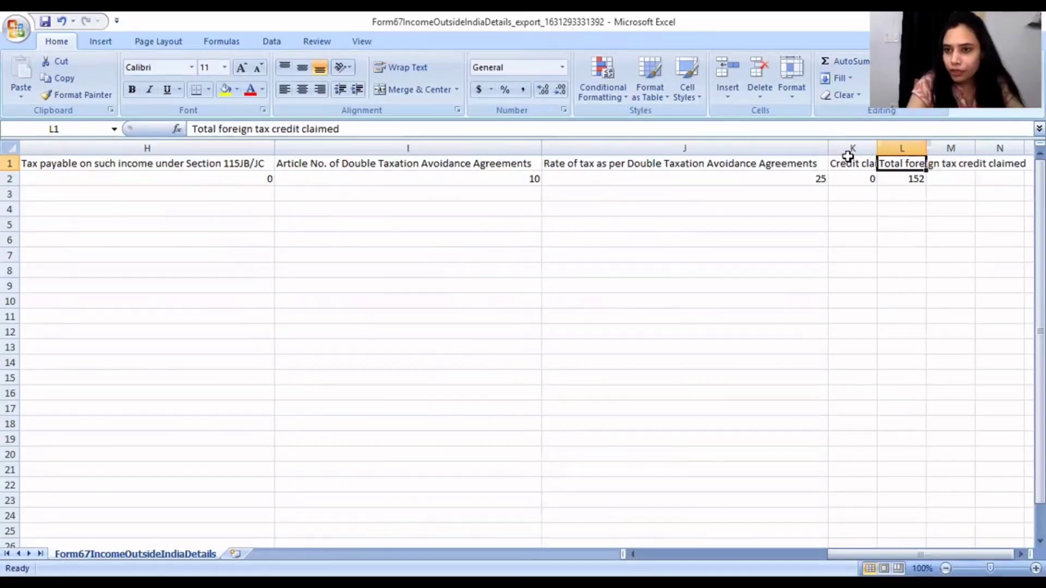
key(Right)
key(Left)
key(Left)
key(Left)
key(Left)
key(Left)
key(Left)
key(Left)
key(Left)
key(Left)
key(Left)
key(Left)
key(Left)
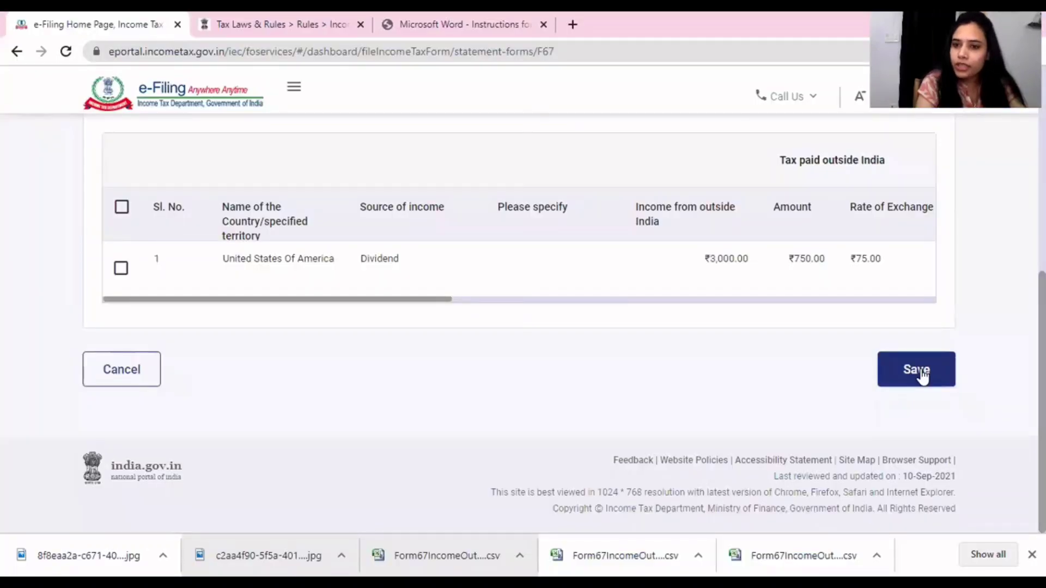
Step: Switch back to the e-Filing portal, save Part-A, and save Part-B with No for both the foreign tax refund and dispute questions
click(920, 371)
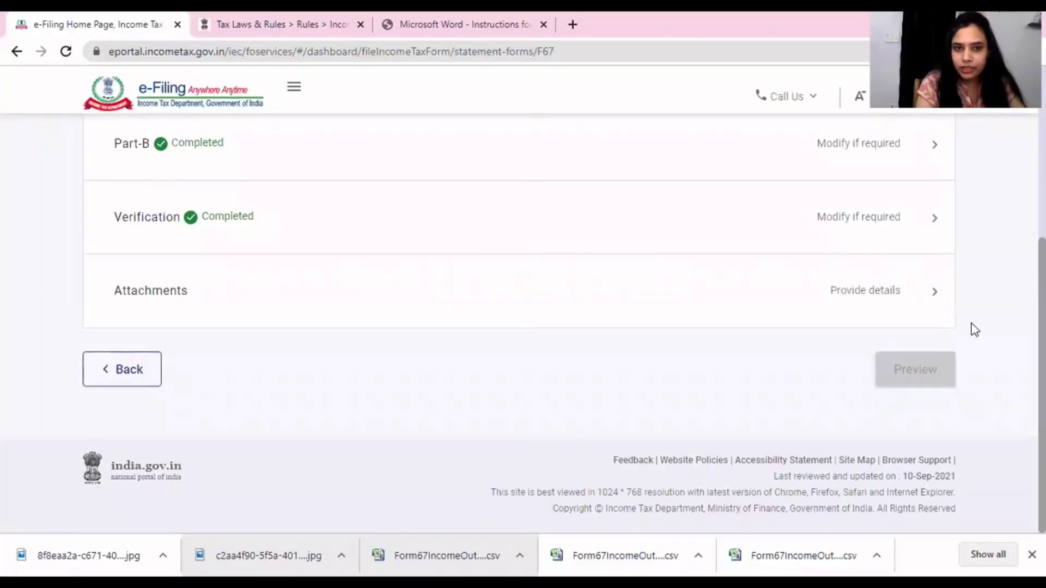
scroll(434, 313, up, 2)
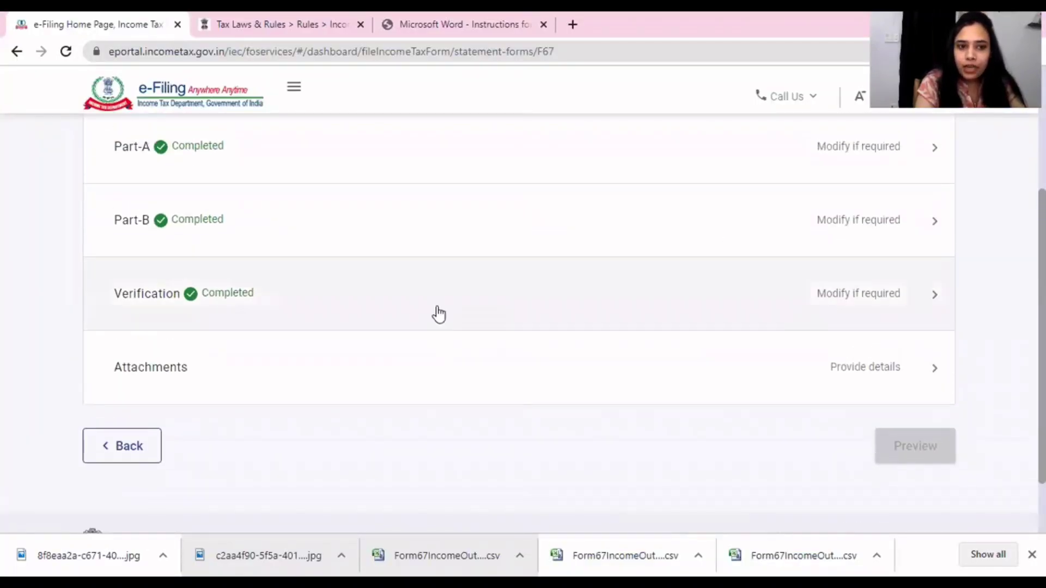
click(223, 223)
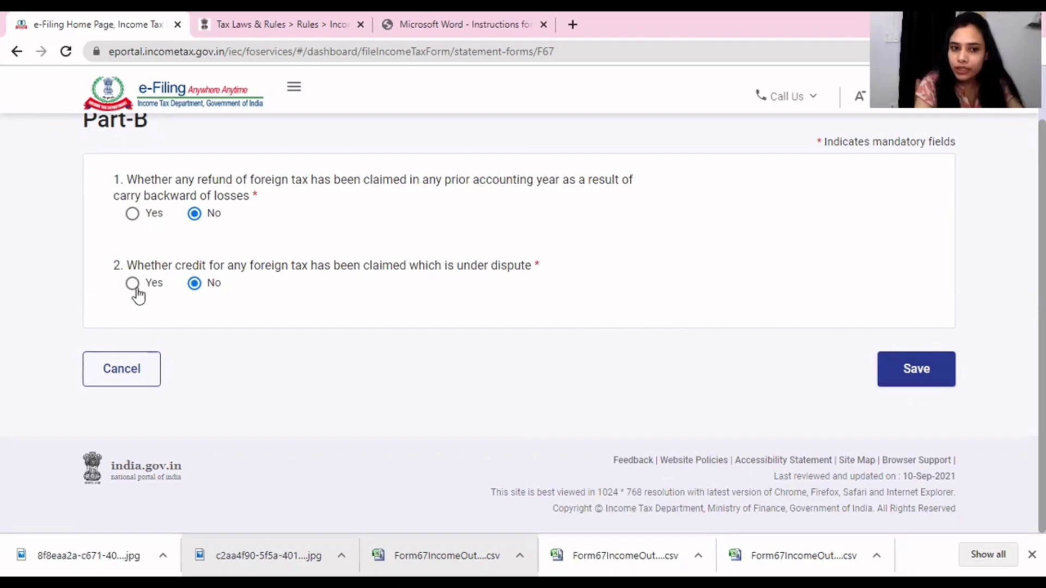
click(949, 379)
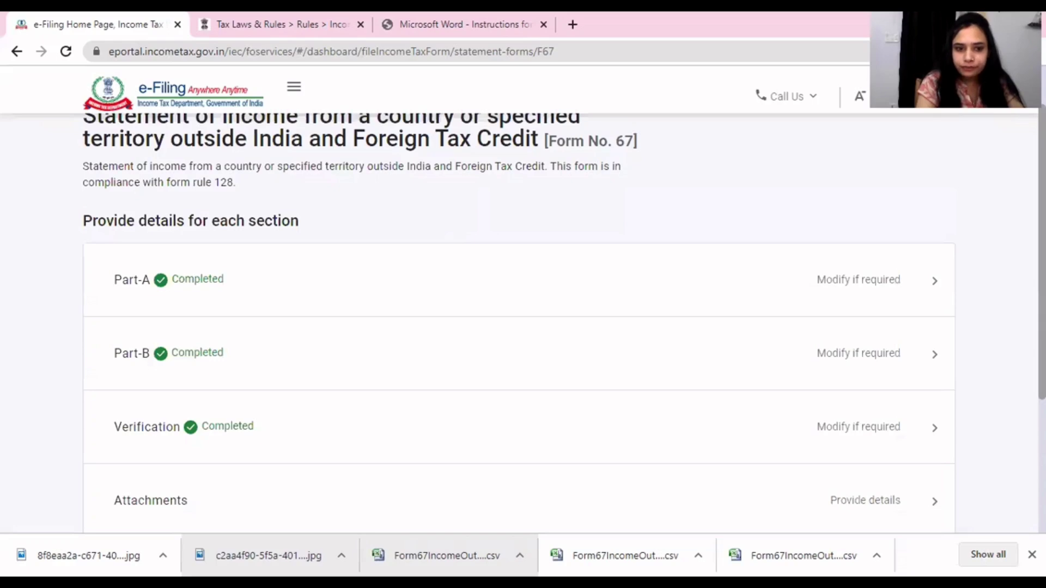
Step: Open the Attachments section to check the required proof of foreign tax and file limits, and cancel back to the Form 67 section list
scroll(417, 333, down, 2)
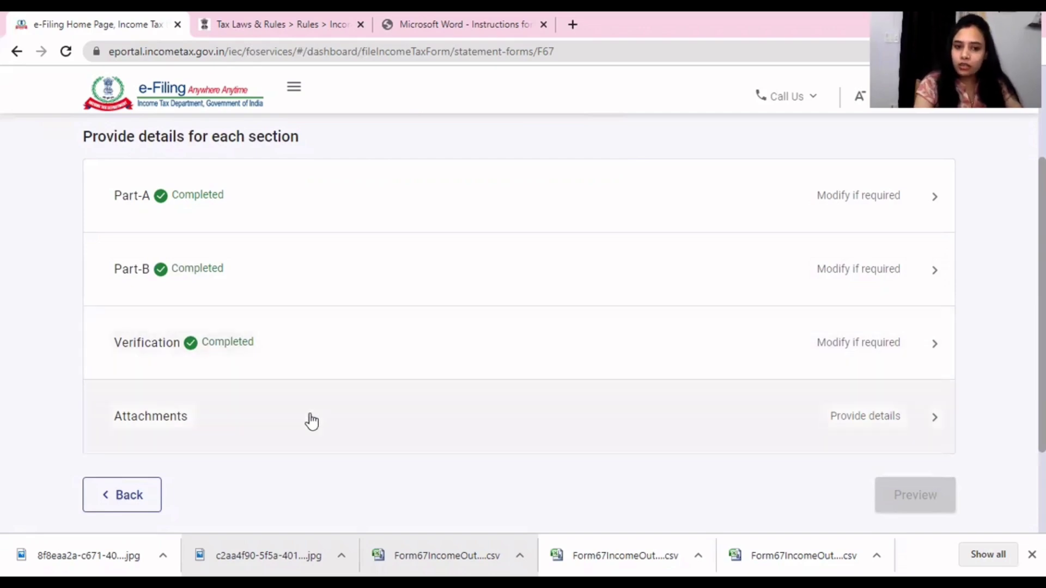
click(220, 431)
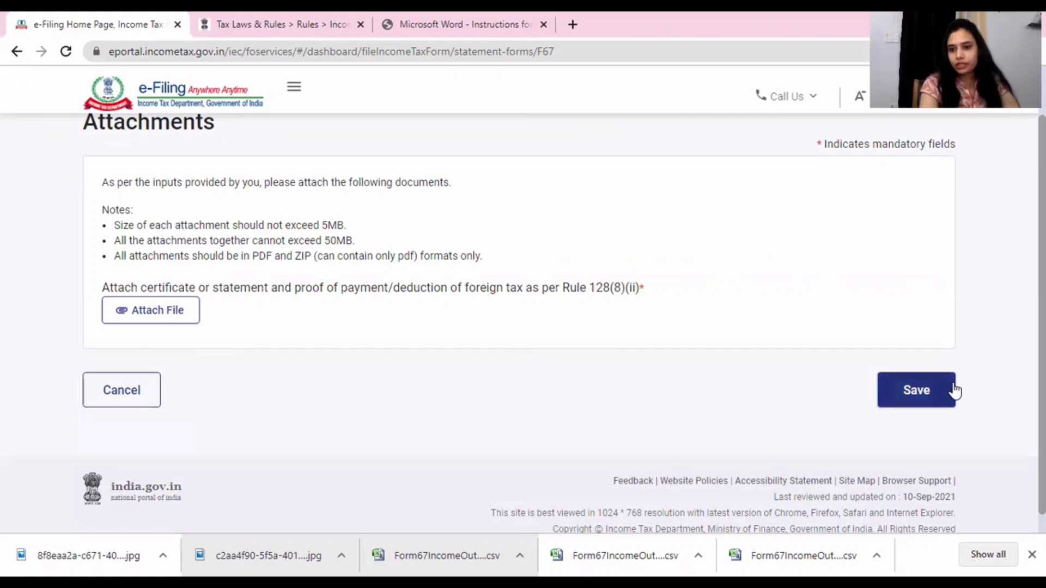
click(157, 402)
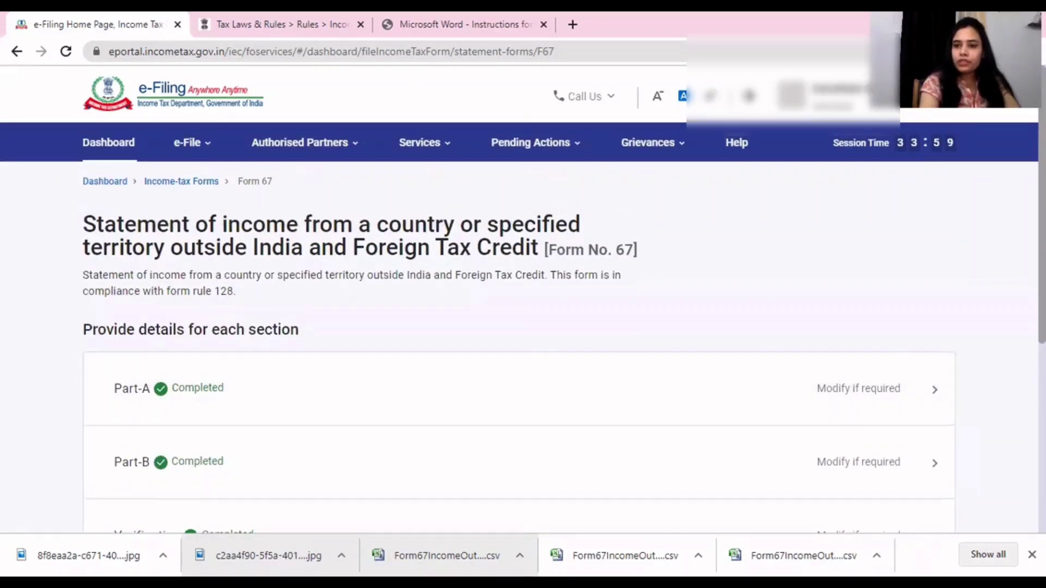
scroll(518, 348, down, 4)
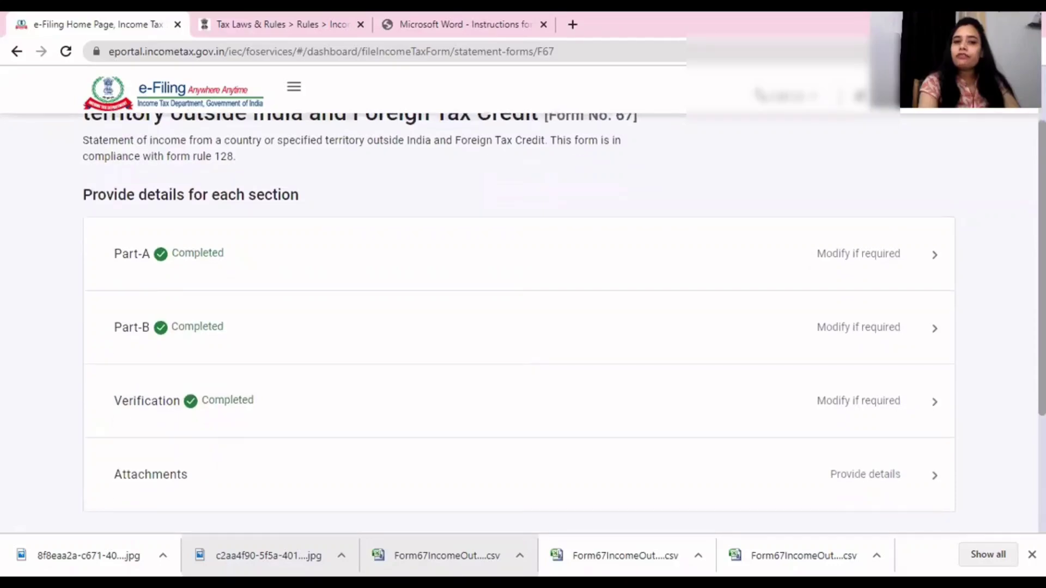
scroll(517, 327, up, 4)
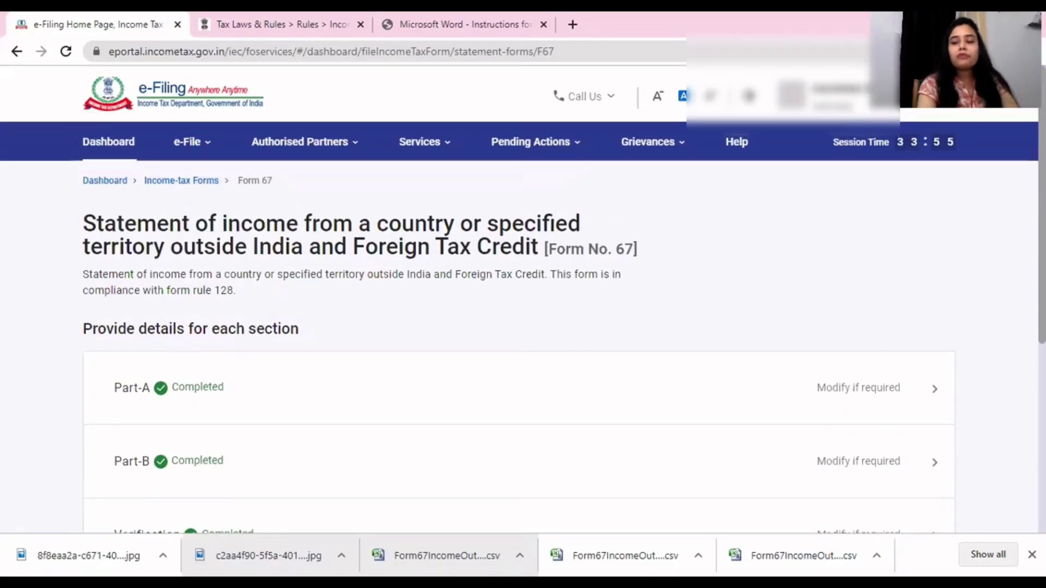